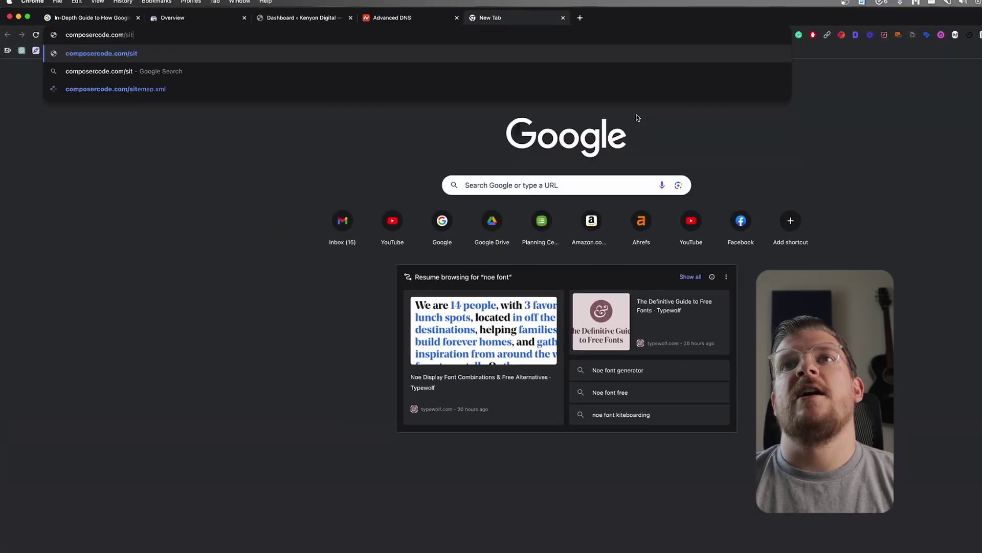
# Load composercode.com/sitemap.xml and scroll through its XML listing.
pyautogui.write('itemap.xml')
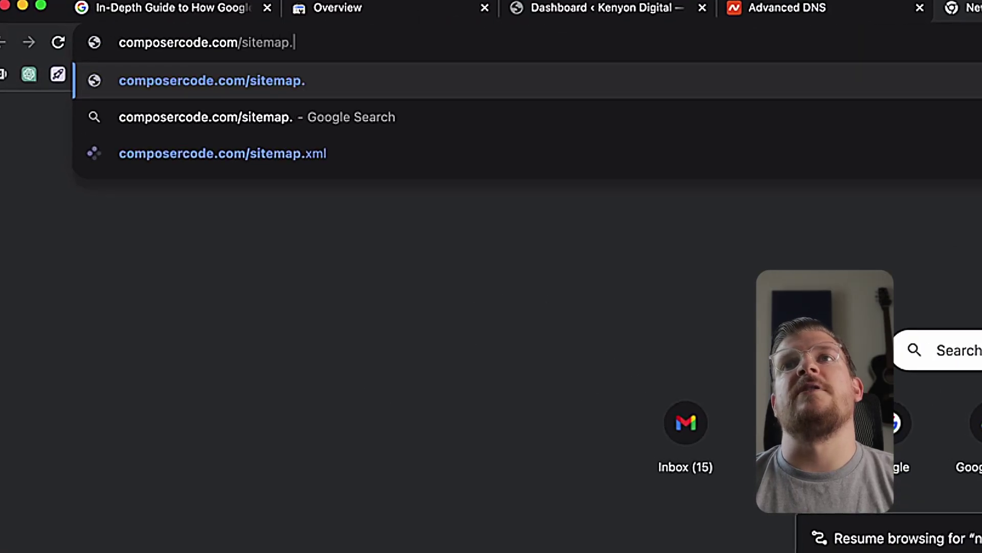
pyautogui.press('Return')
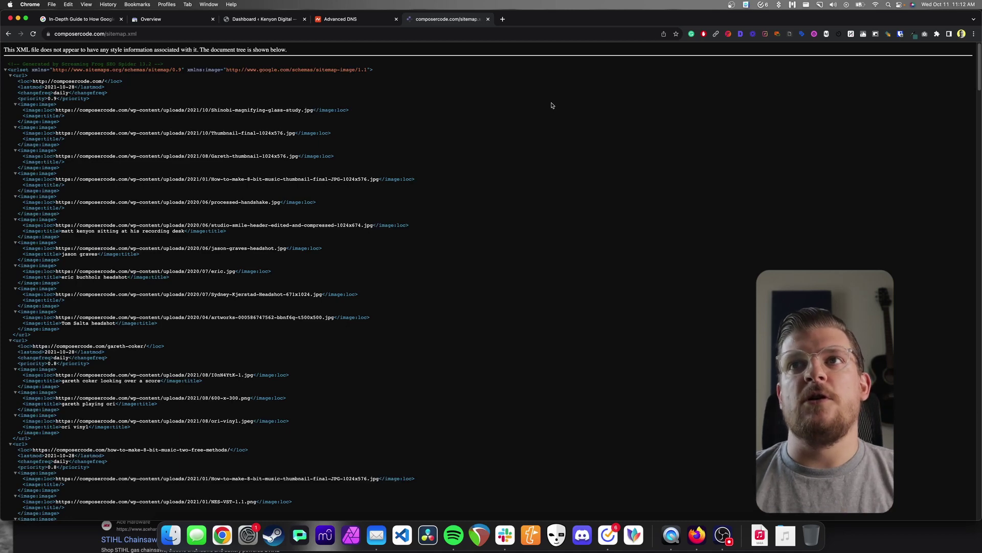
pyautogui.scroll(-20, 552, 154)
pyautogui.scroll(-20, 553, 158)
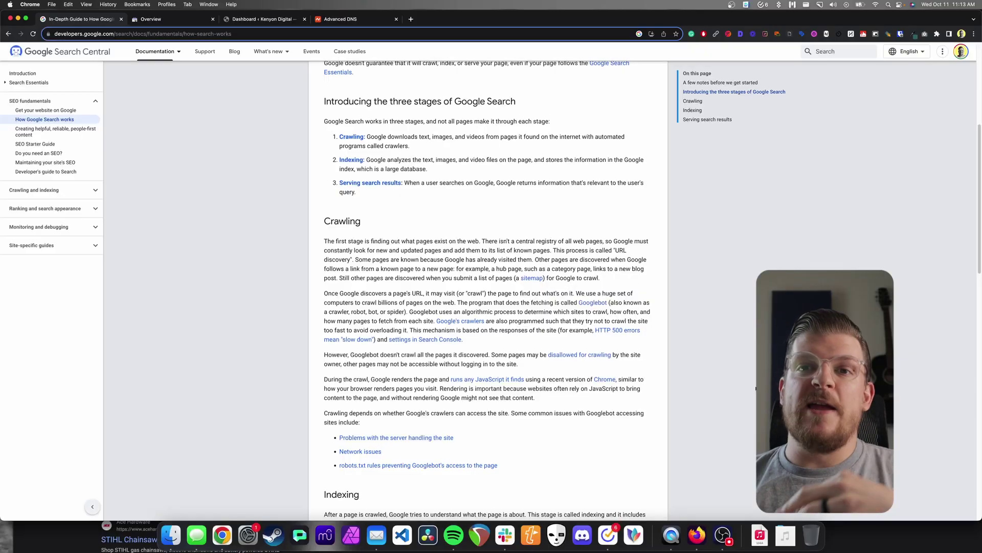
# Scroll the How Google Search works guide past Crawling and Indexing, clearing the Indexing highlight.
pyautogui.scroll(-10, 756, 389)
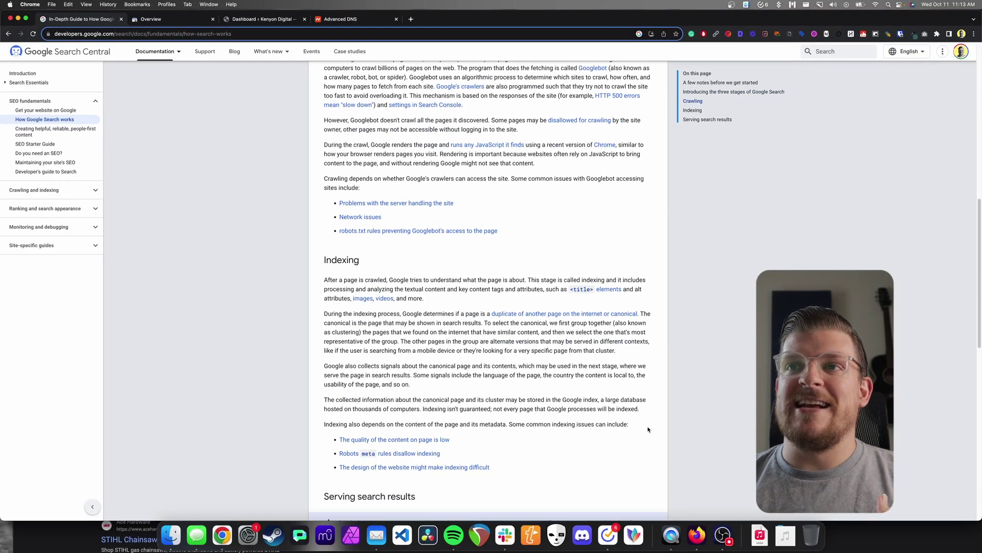
pyautogui.scroll(-1, 649, 430)
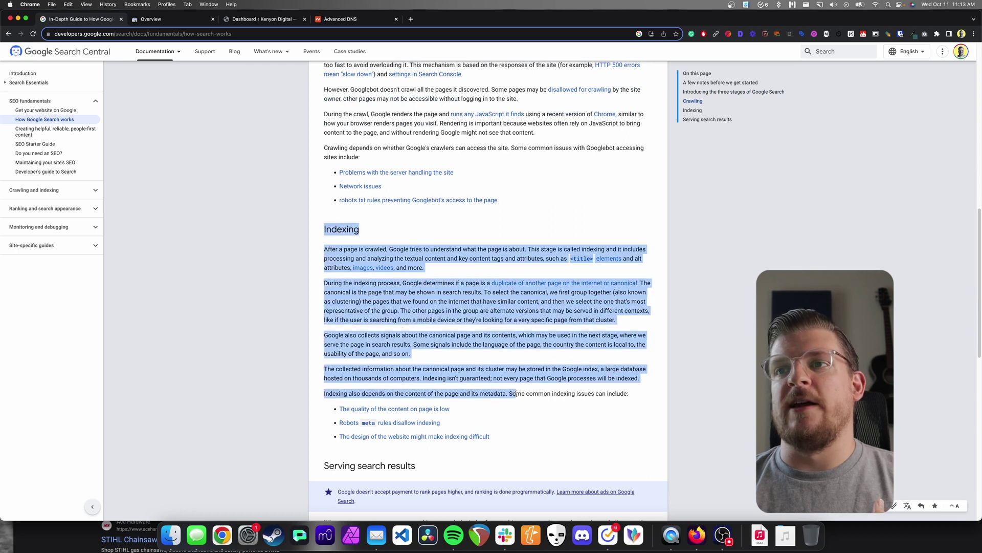
pyautogui.click(467, 326)
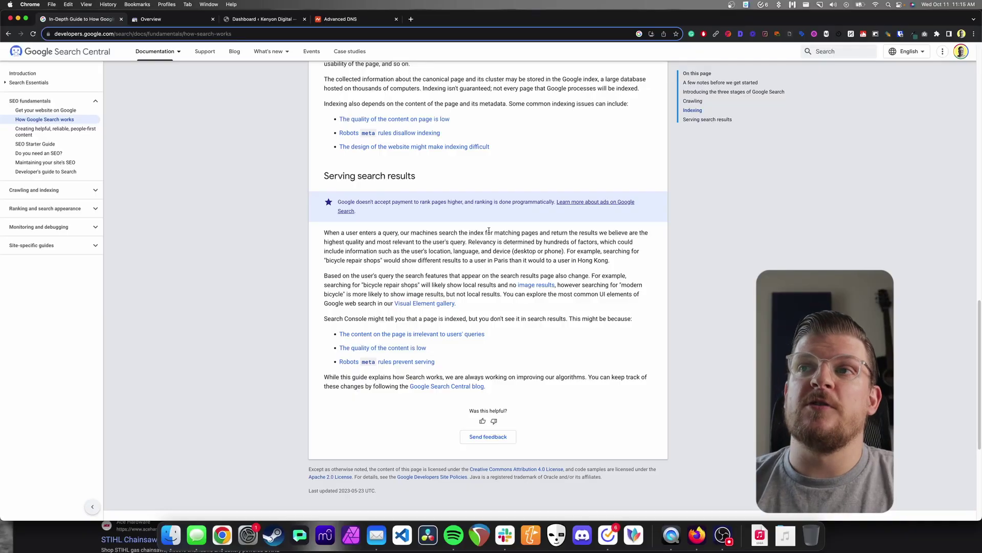
pyautogui.moveTo(469, 241); pyautogui.dragTo(510, 243)
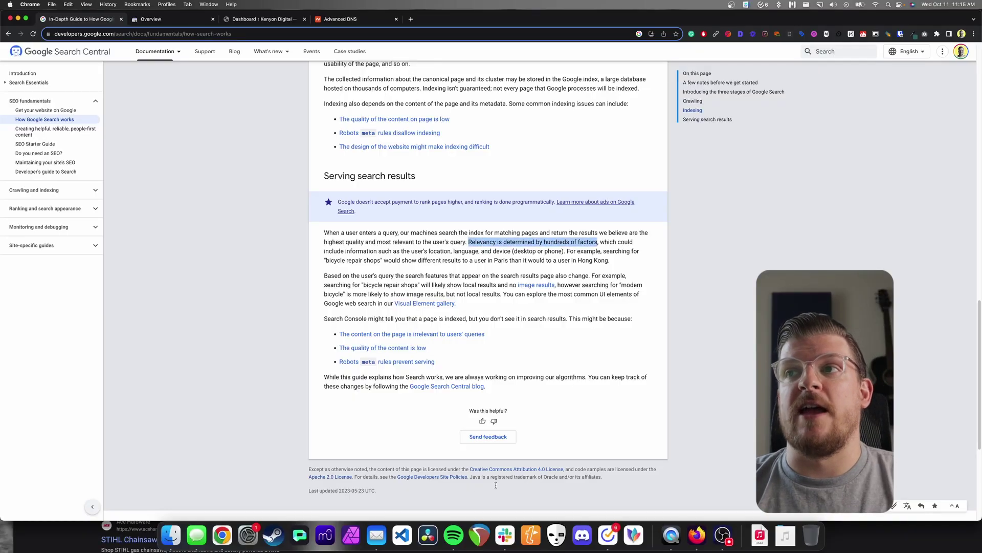
pyautogui.click(598, 319)
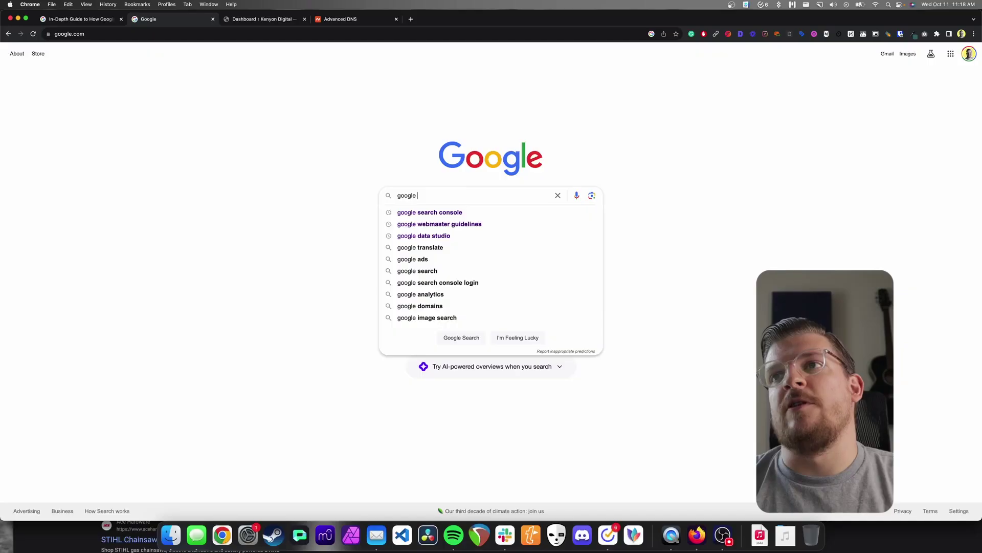
# Search 'google search console', open the composercode.com Overview, and expand the property list.
pyautogui.press('Down')
pyautogui.press('Return')
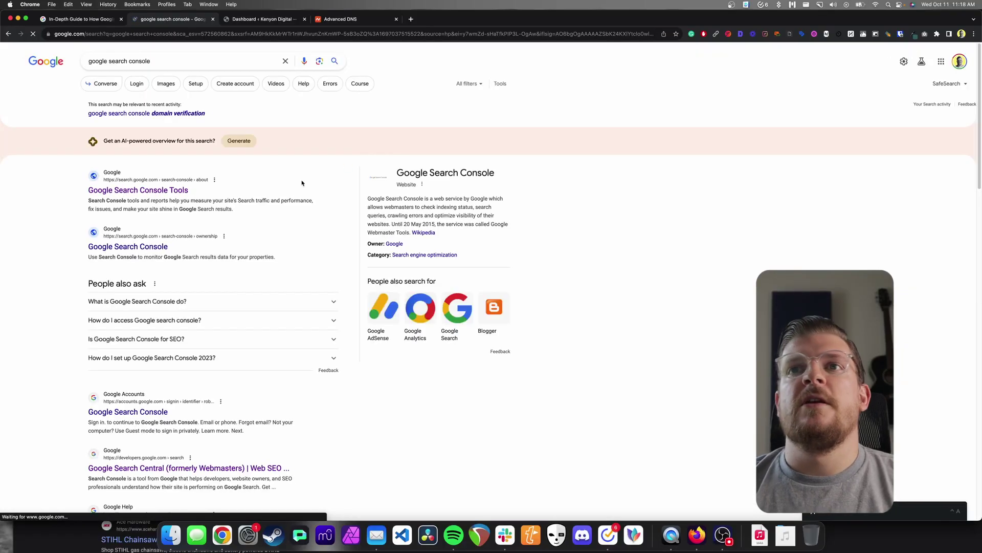
pyautogui.click(143, 195)
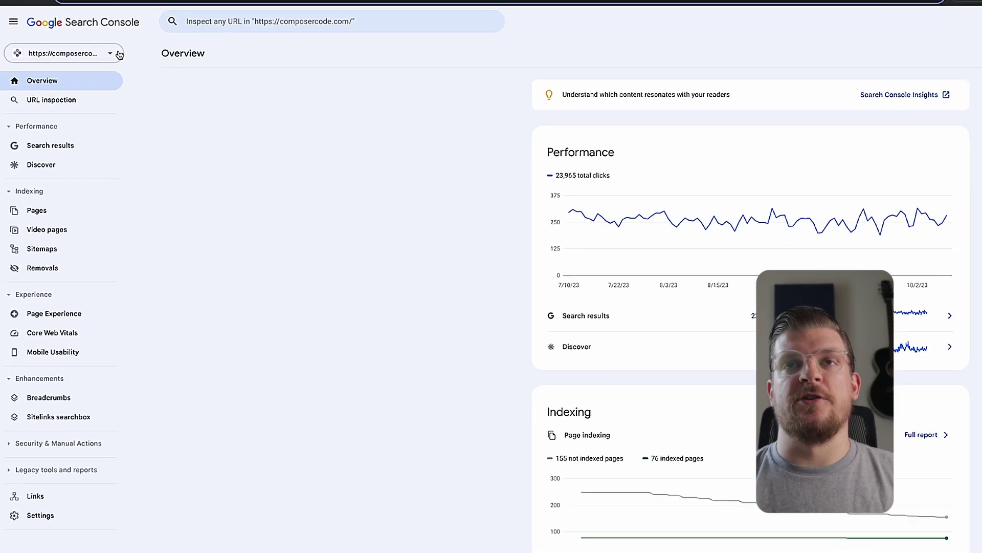
pyautogui.click(88, 76)
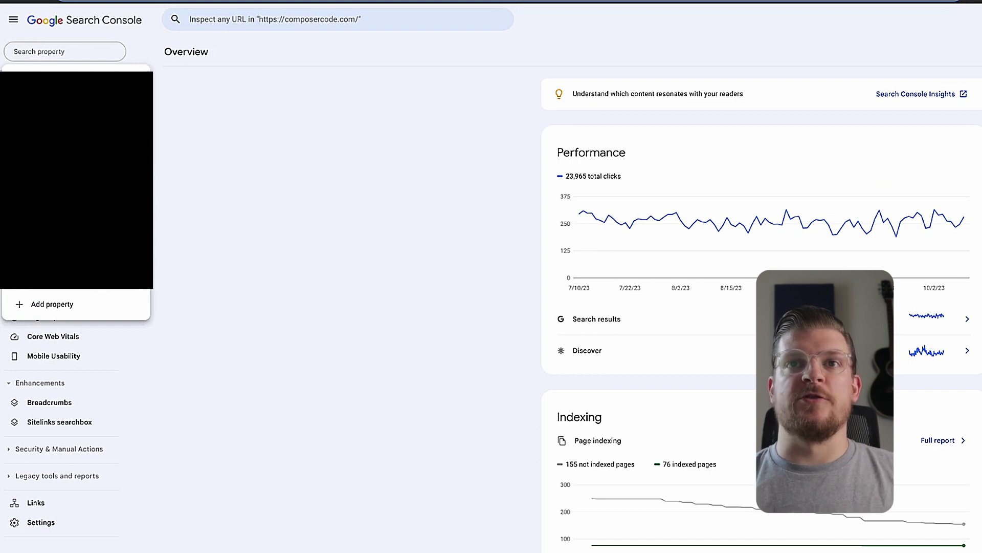
# Add kenyondigital.net as a new Domain property and continue to DNS verification.
pyautogui.click(83, 302)
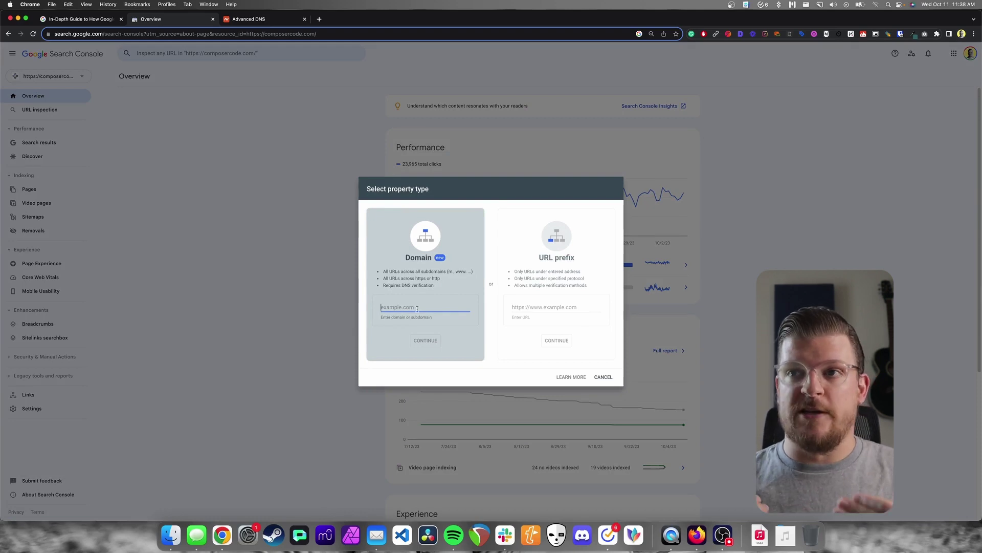
pyautogui.write('ken')
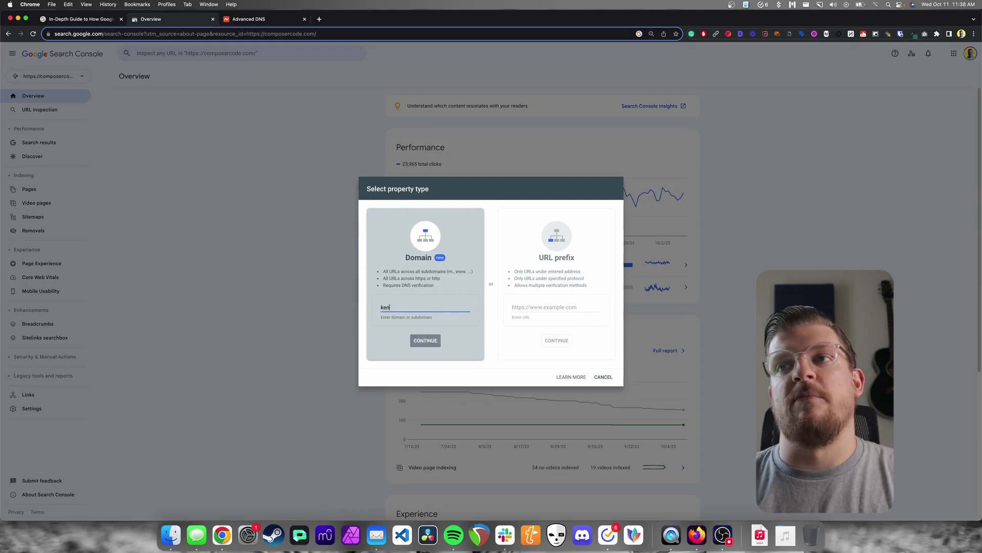
pyautogui.write('yondigital.net')
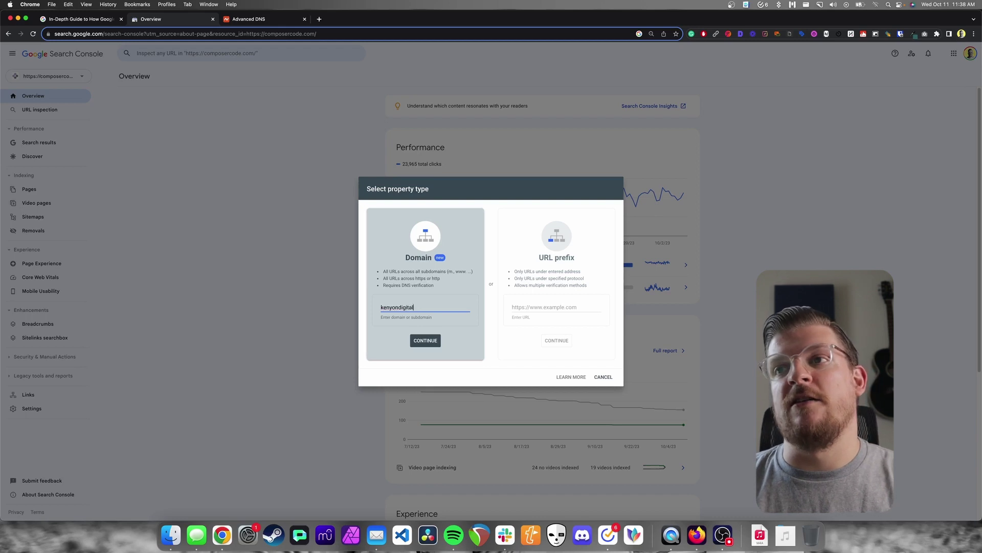
pyautogui.click(427, 348)
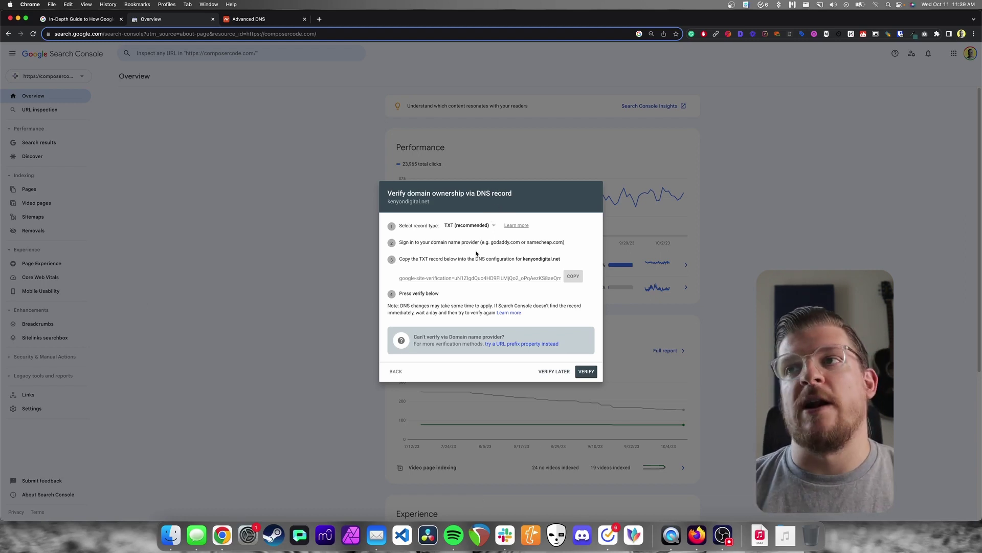
# Go from Namecheap's domain list to kenyondigital.net's Advanced DNS settings.
pyautogui.click(290, 19)
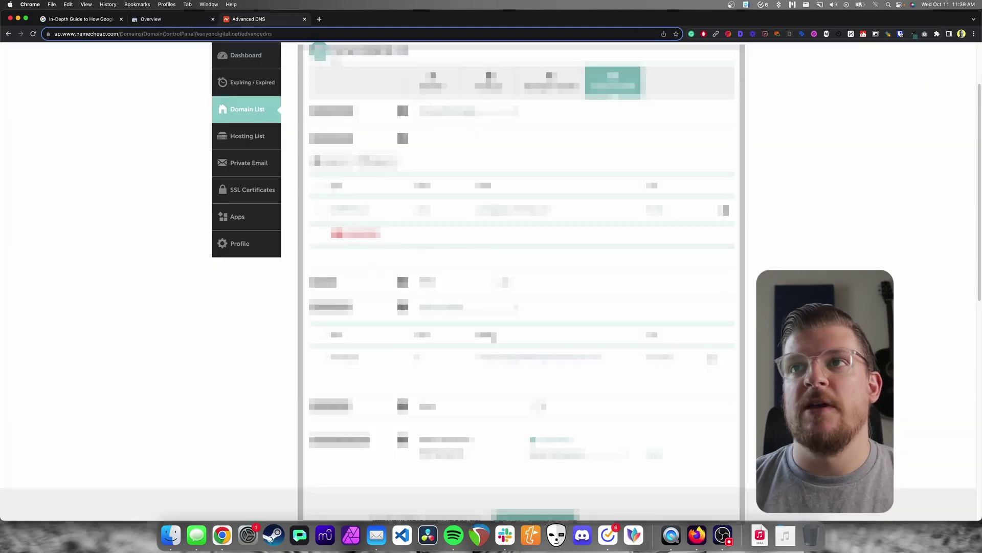
pyautogui.click(261, 157)
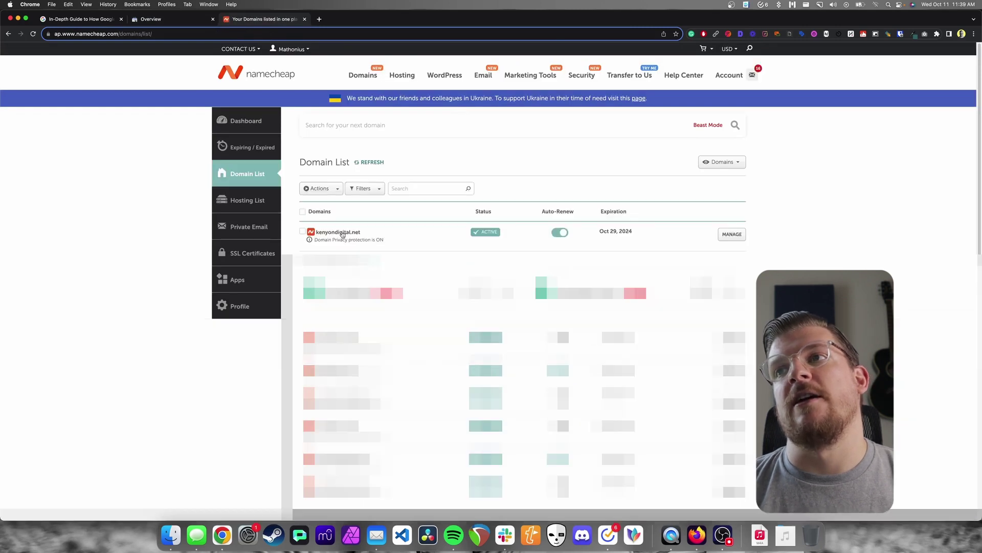
pyautogui.click(732, 237)
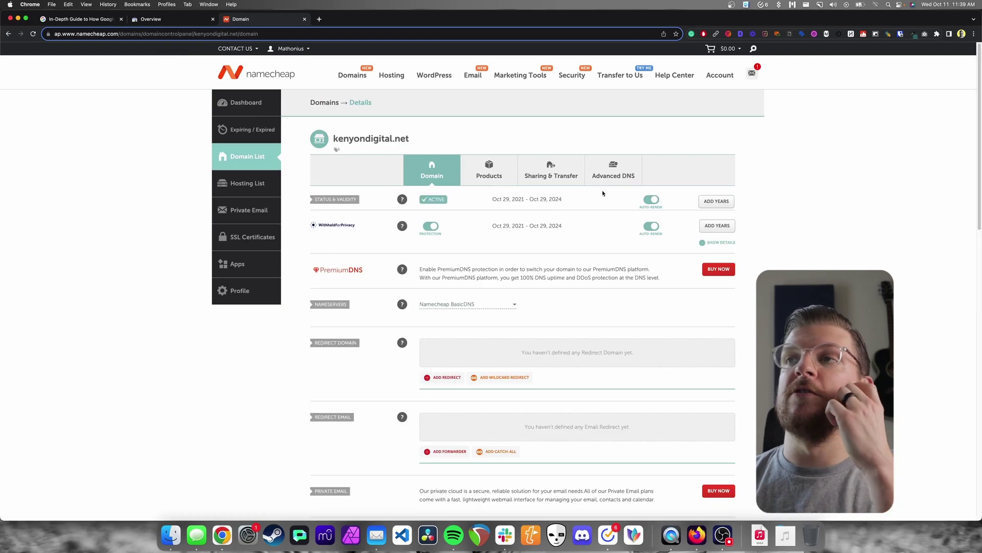
pyautogui.click(607, 181)
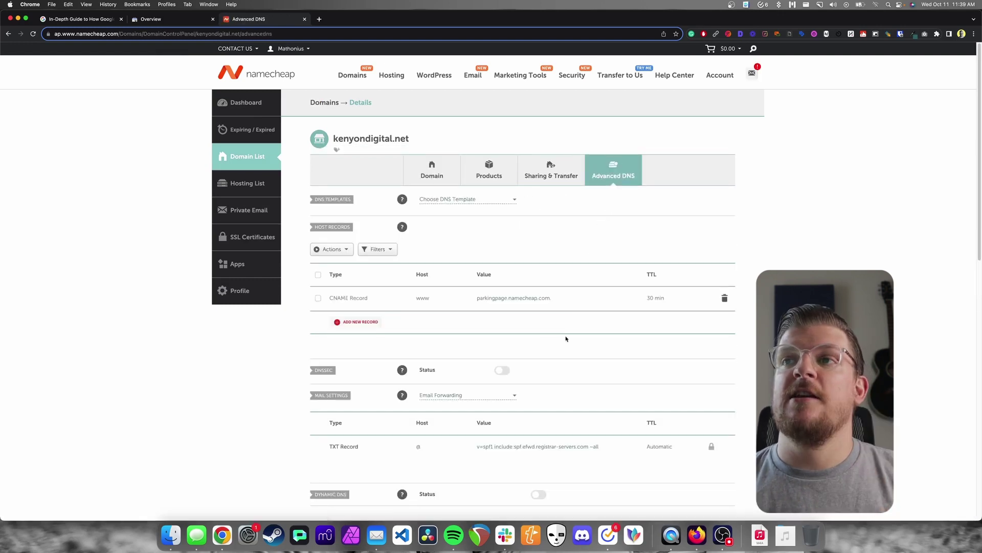
# Look over the Advanced DNS records and open a new blank browser tab.
pyautogui.scroll(-2, 566, 327)
pyautogui.scroll(2, 578, 385)
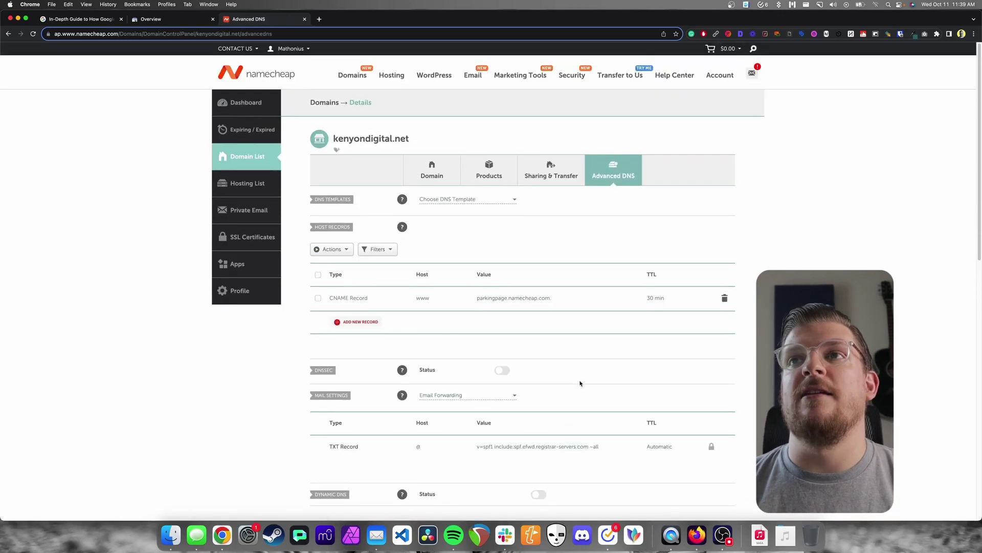
pyautogui.scroll(-2, 580, 383)
pyautogui.scroll(1, 574, 381)
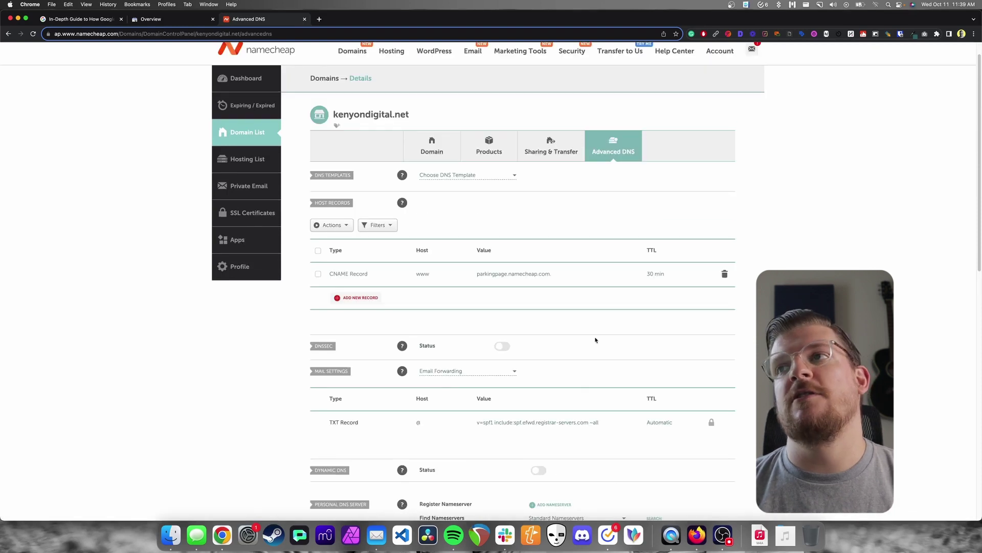
pyautogui.click(319, 19)
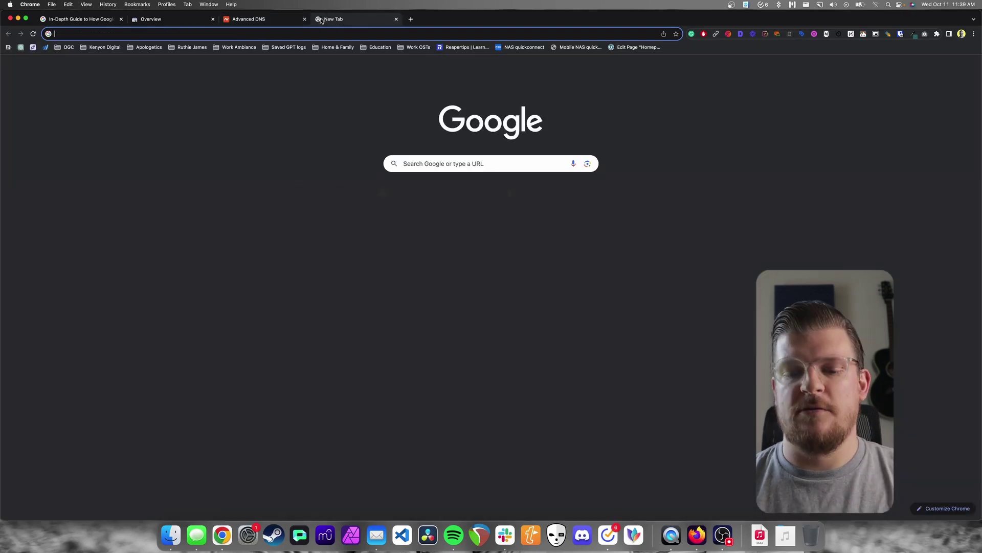
# Google 'what does DNS stand for', then close the results tab.
pyautogui.write('what does DNS stand ')
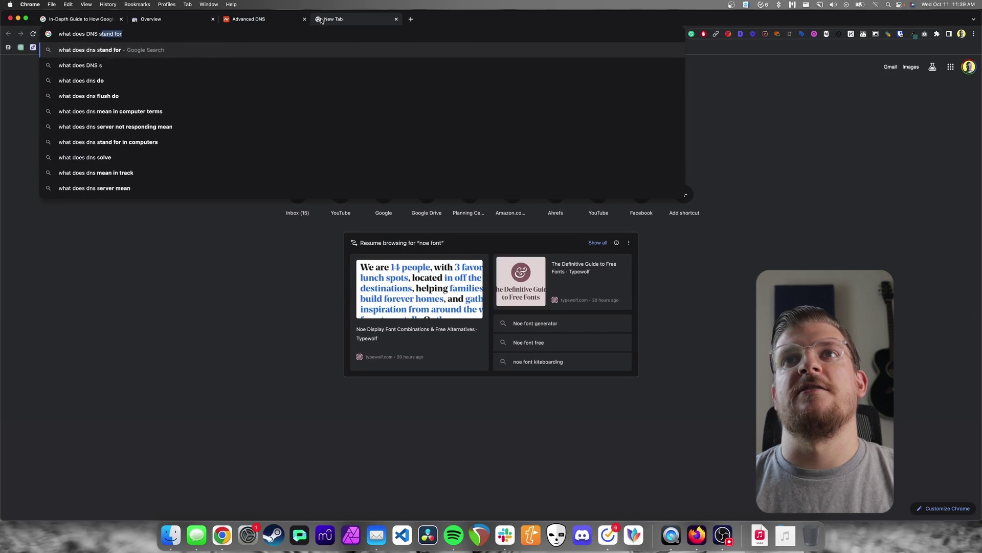
pyautogui.write('for')
pyautogui.press('Return')
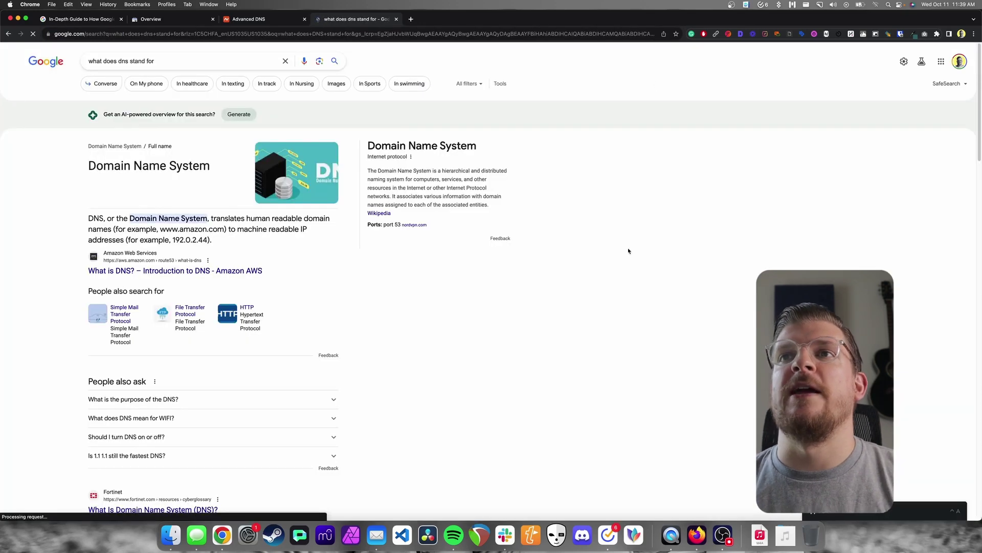
pyautogui.press('super+w')
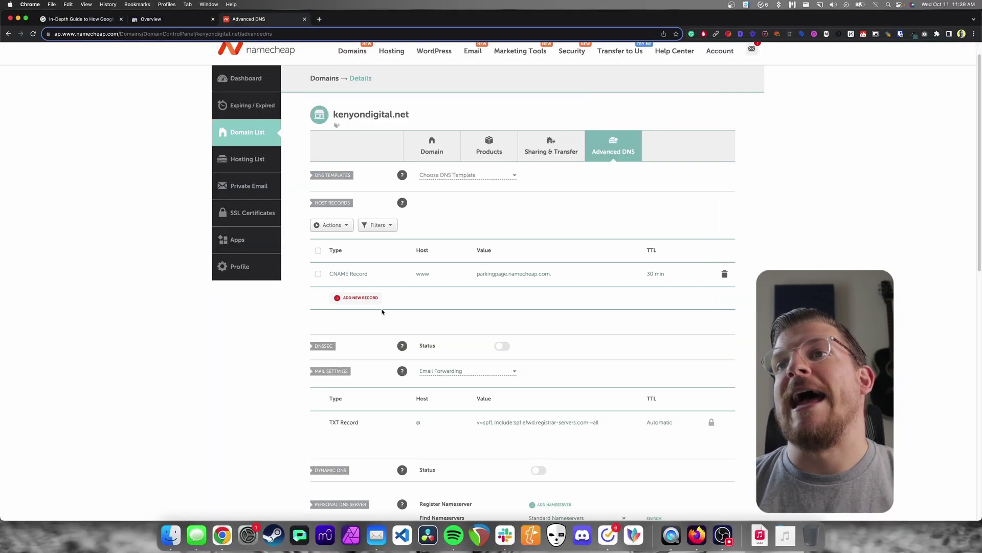
# Add a new TXT record in Namecheap with host @.
pyautogui.click(361, 298)
pyautogui.scroll(-3, 407, 469)
pyautogui.scroll(-3, 369, 202)
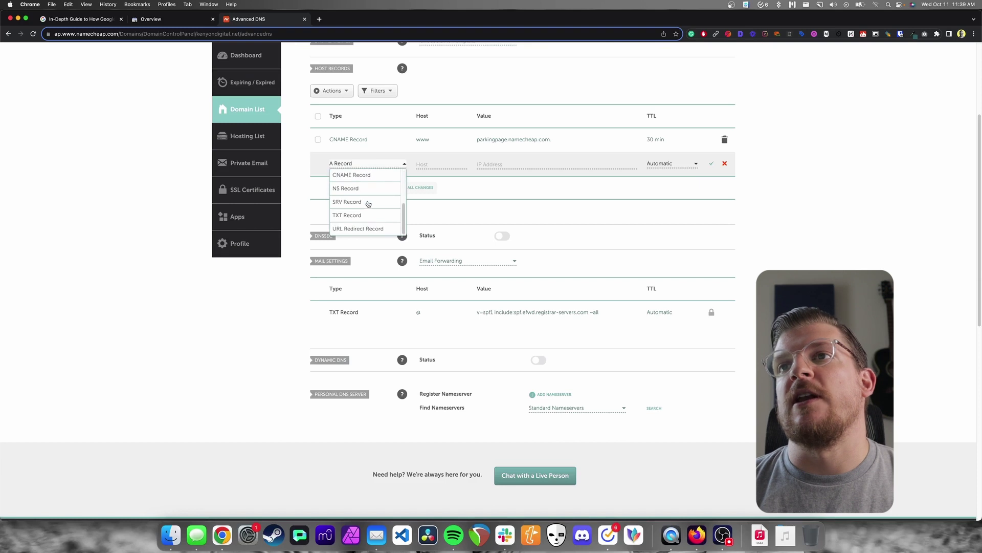
pyautogui.click(368, 215)
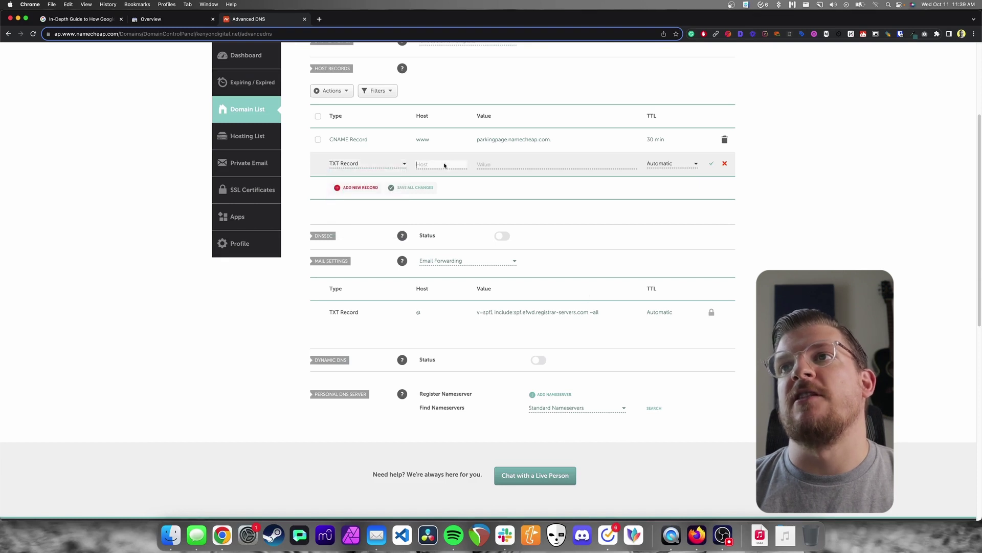
pyautogui.scroll(3, 570, 239)
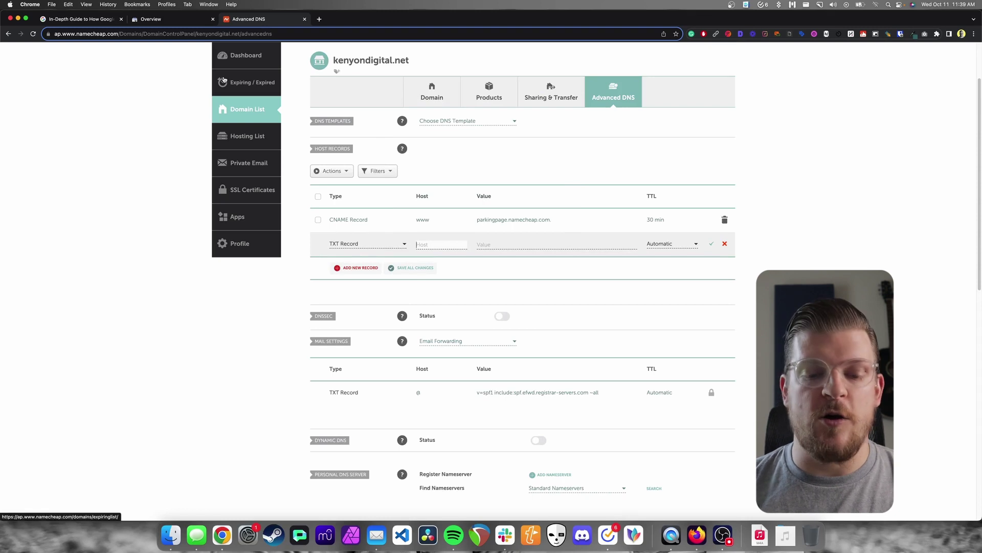
pyautogui.write('@')
pyautogui.press('Tab')
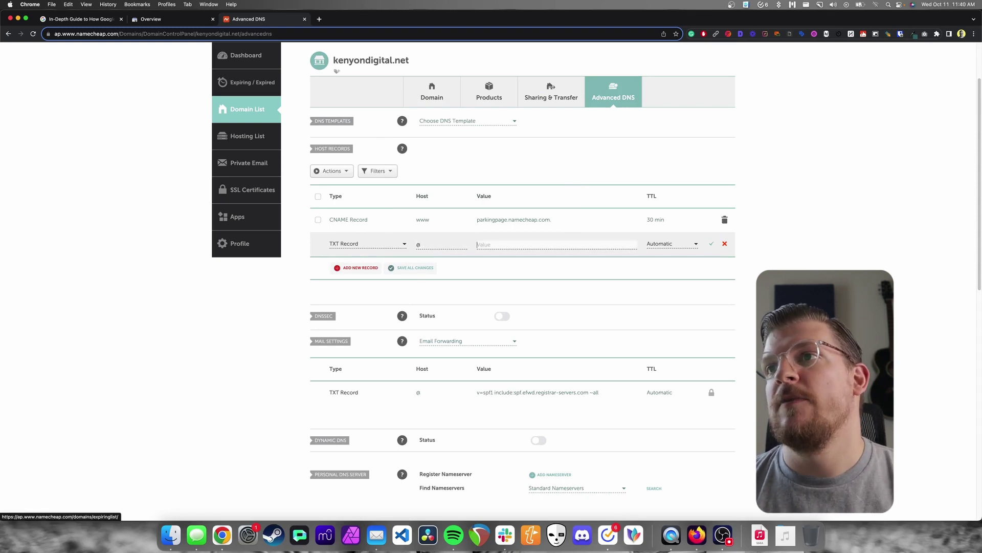
# Paste Search Console's verification value into the record, keep TTL Automatic, and save it.
pyautogui.click(169, 20)
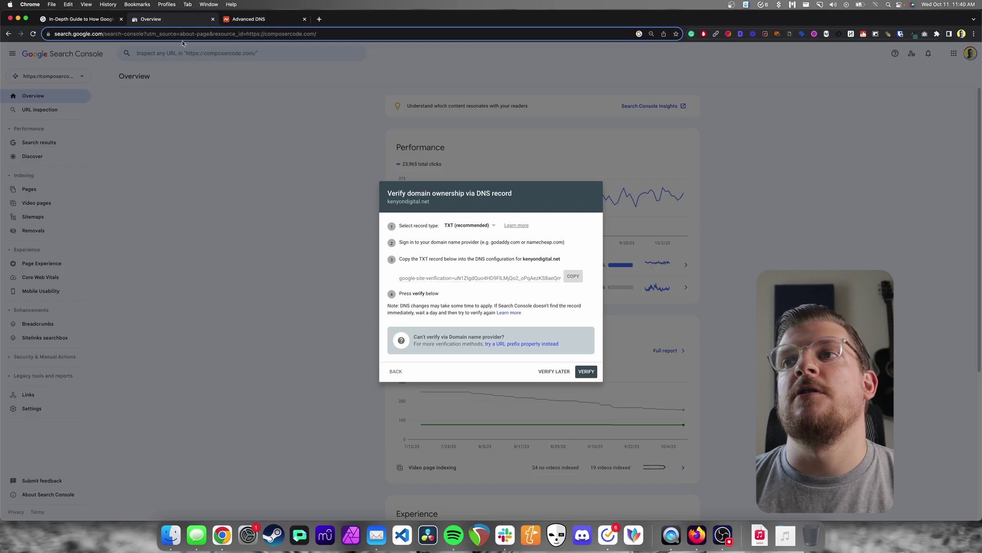
pyautogui.click(568, 279)
pyautogui.click(279, 21)
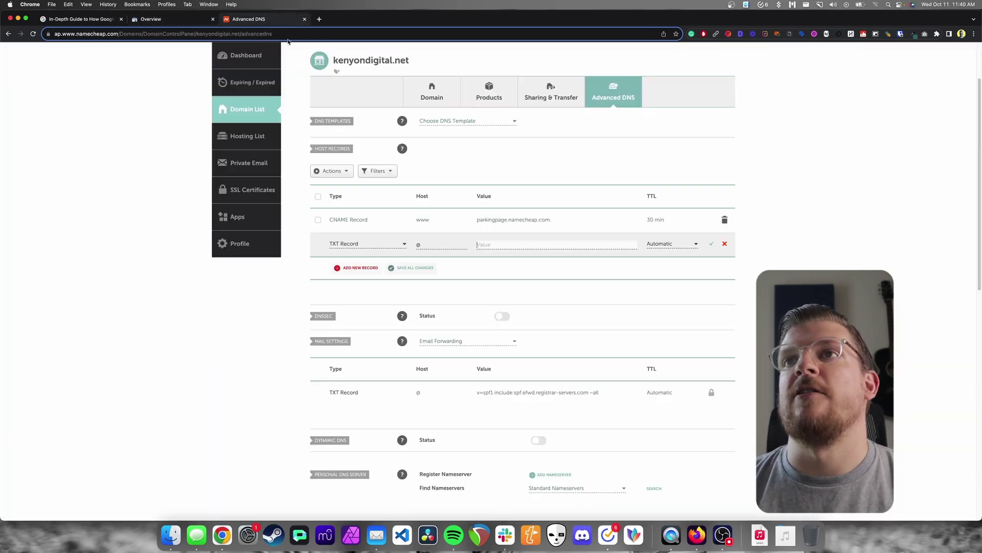
pyautogui.press('super+v')
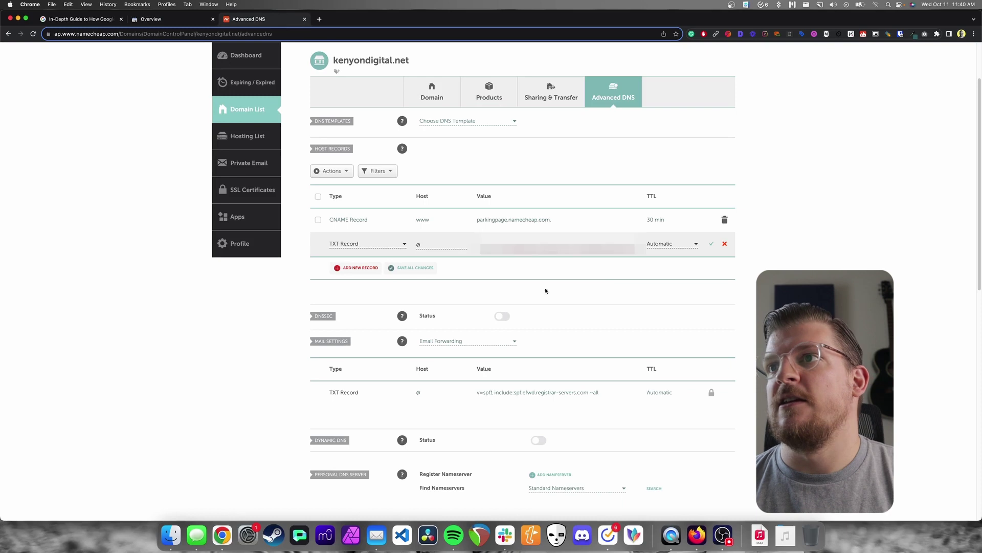
pyautogui.click(679, 244)
pyautogui.click(678, 247)
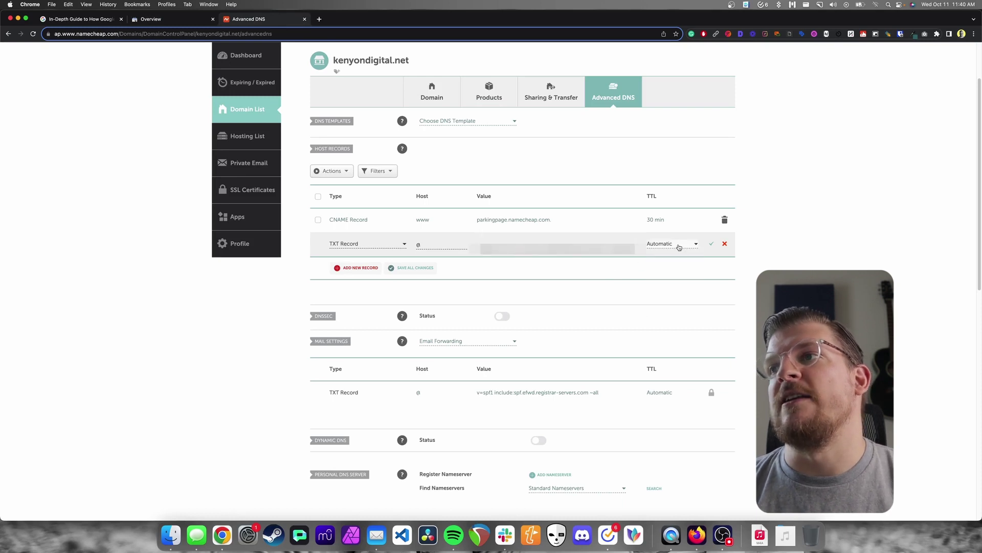
pyautogui.click(712, 249)
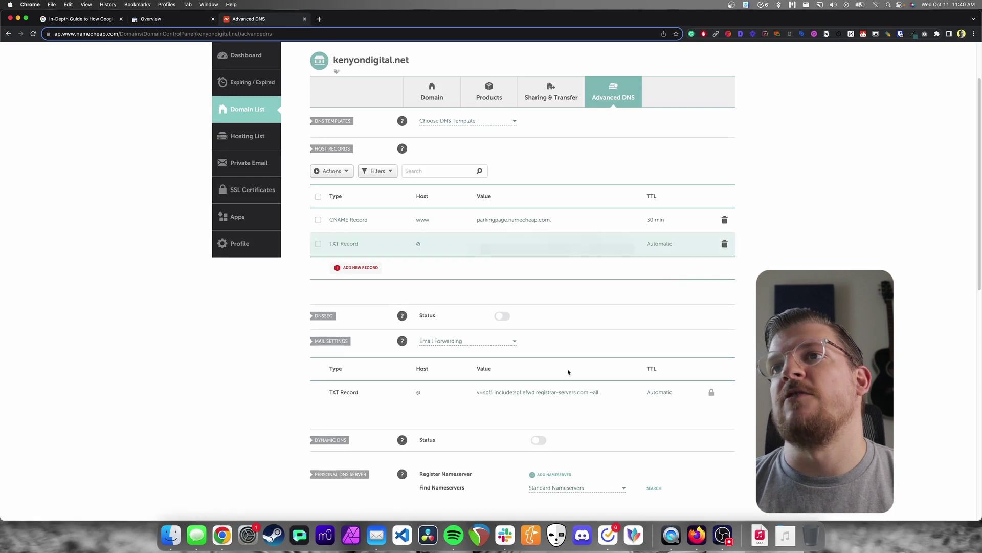
pyautogui.click(169, 21)
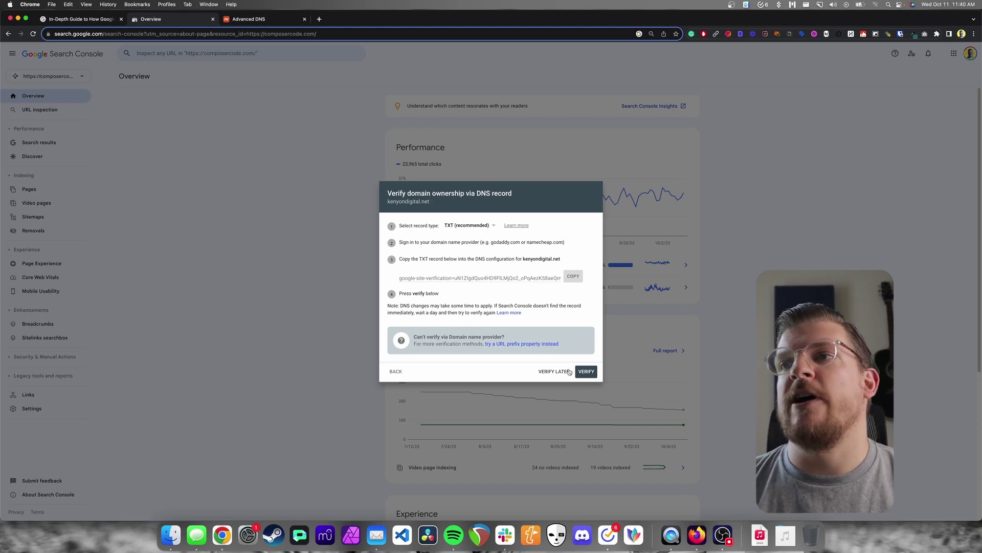
# Verify the kenyondigital.net DNS record and open the property's overview.
pyautogui.click(585, 374)
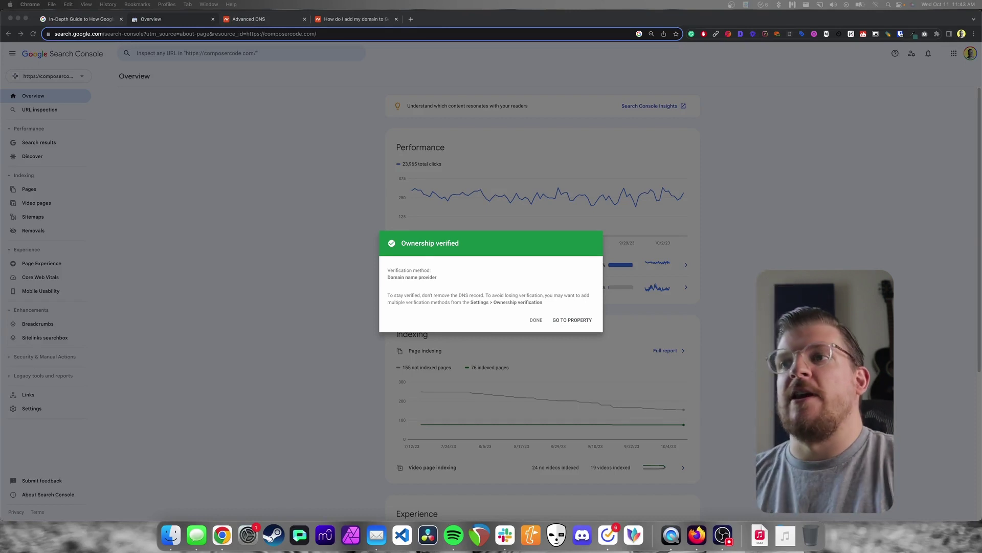
pyautogui.click(547, 318)
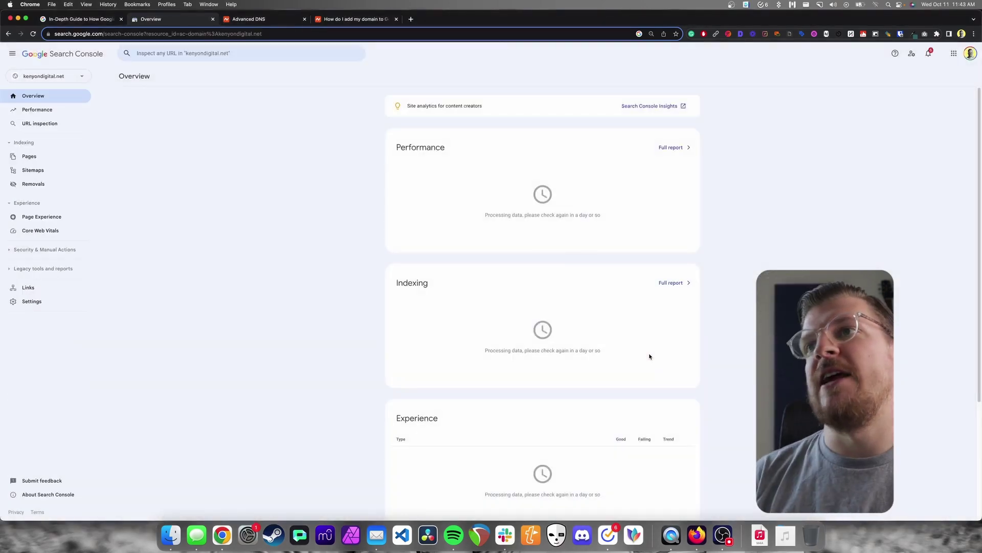